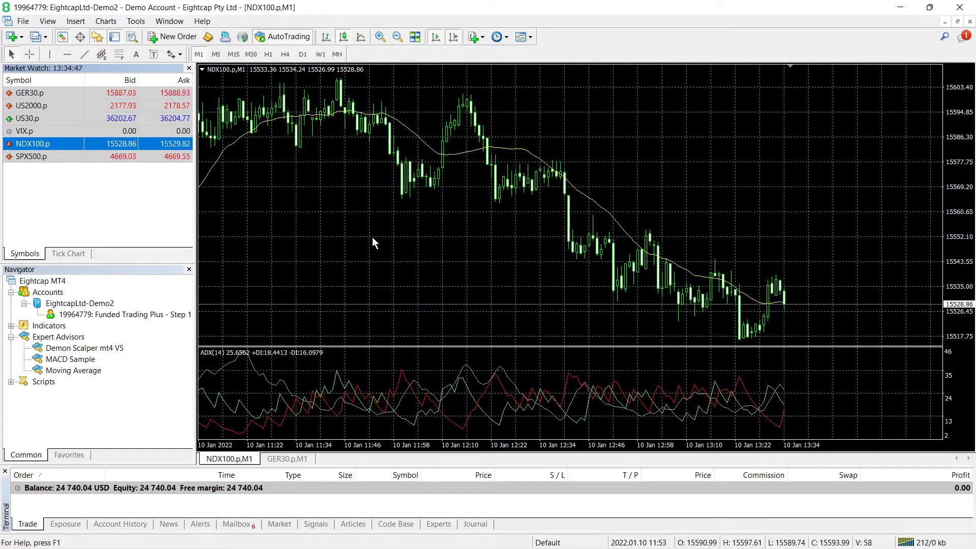
Attach Demon Scalper mt4 V5 to the NDX100 chart, reviewing its Common settings
drag(84, 348, 373, 238)
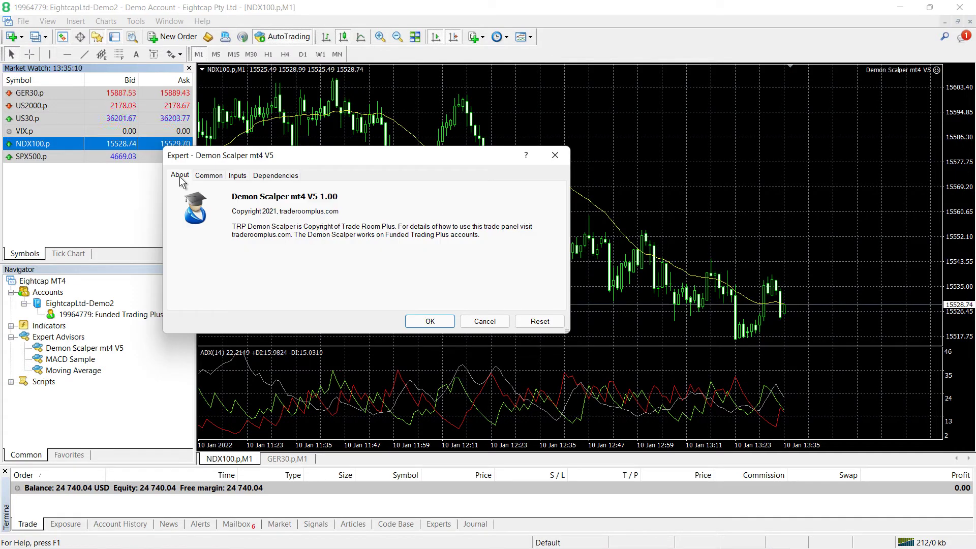
click(216, 177)
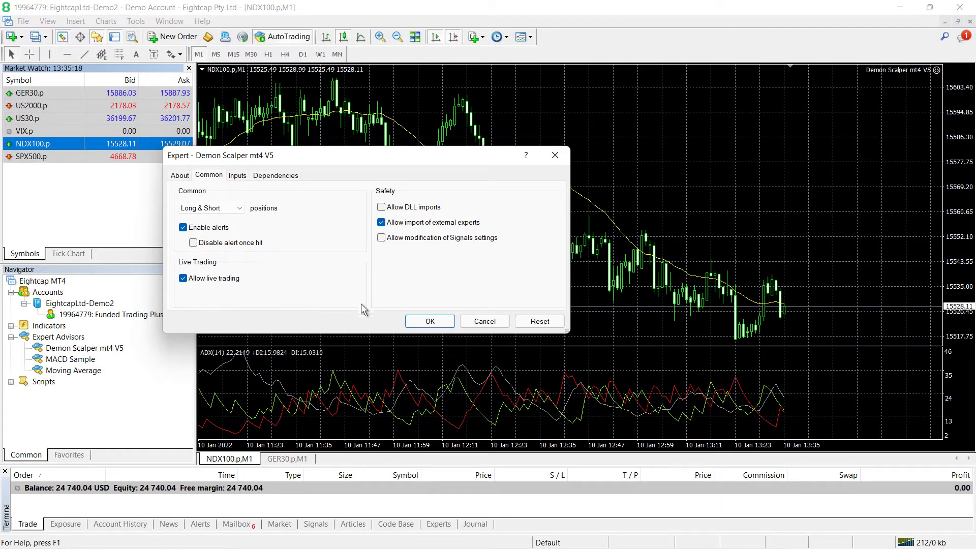
click(430, 321)
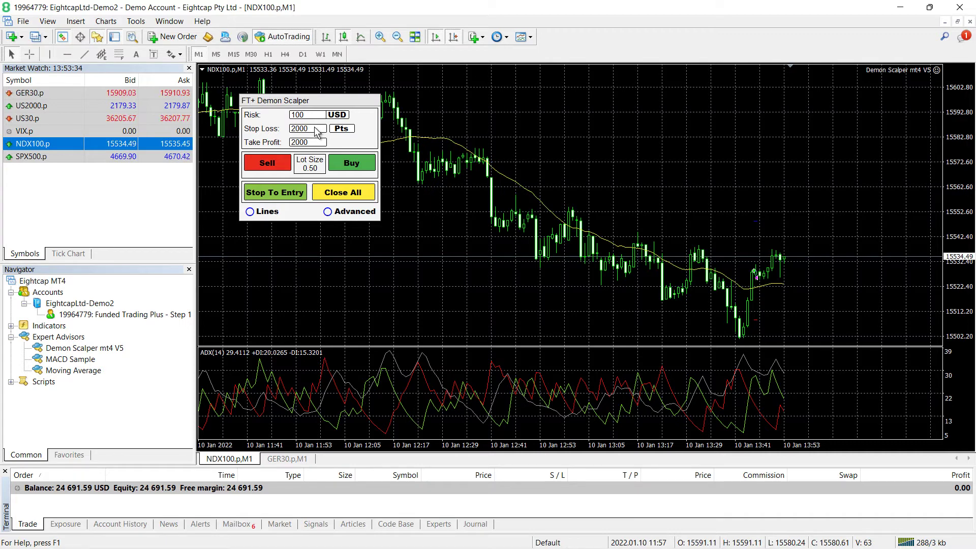
Set the panel risk to 100 USD and enable the Lines display for stop-loss and take-profit
click(340, 115)
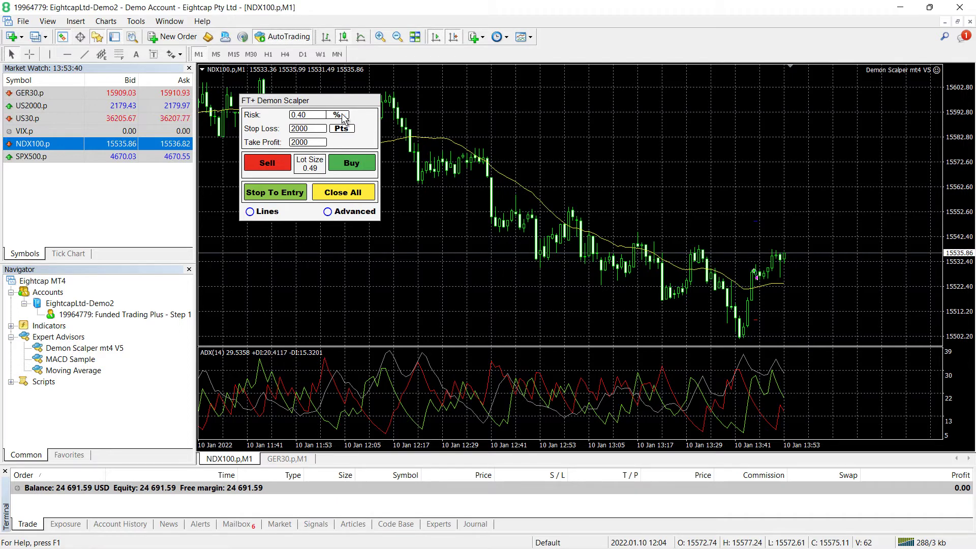
click(340, 115)
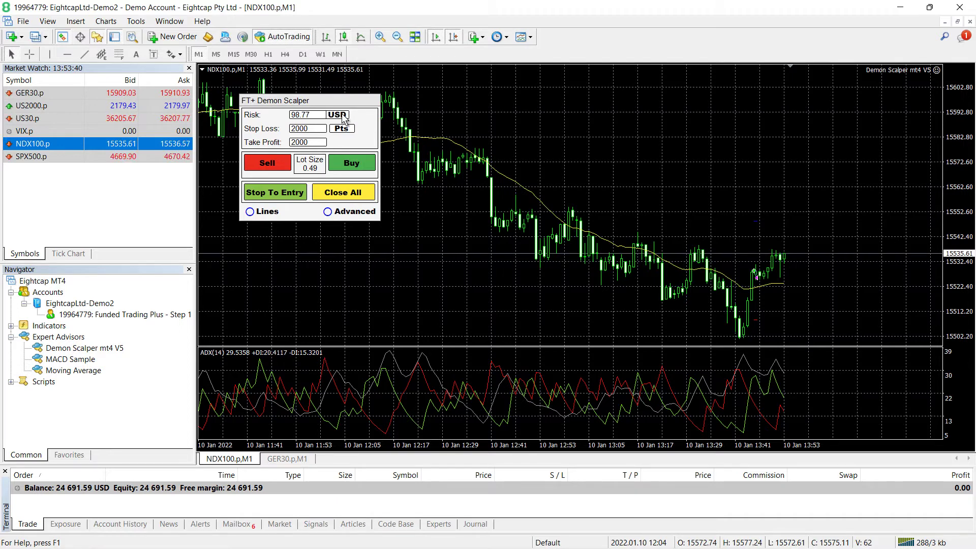
double_click(314, 119)
text(100)
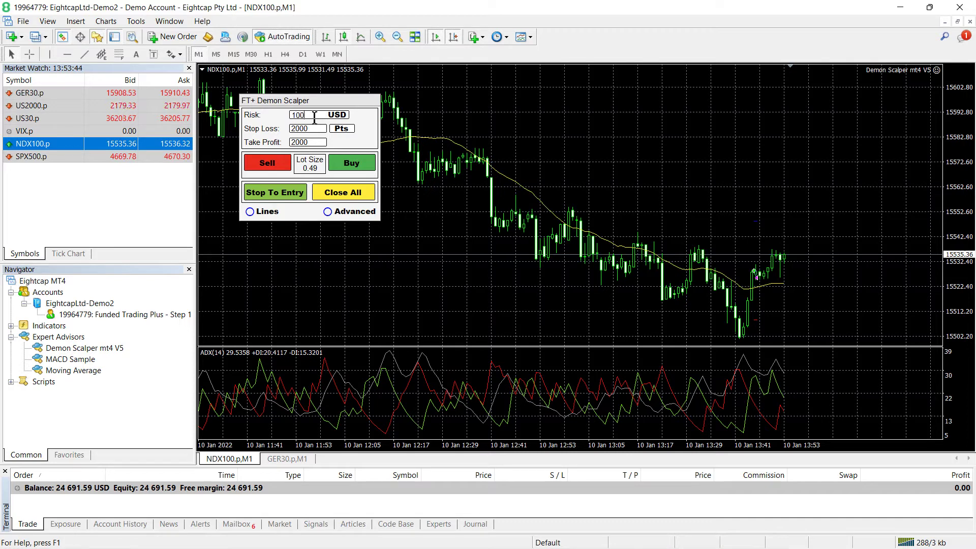
key(Return)
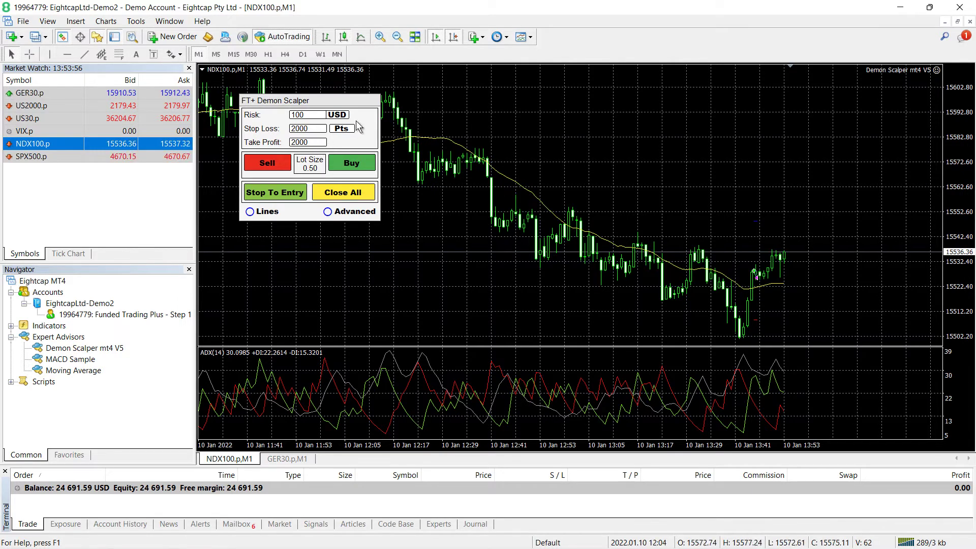
click(254, 213)
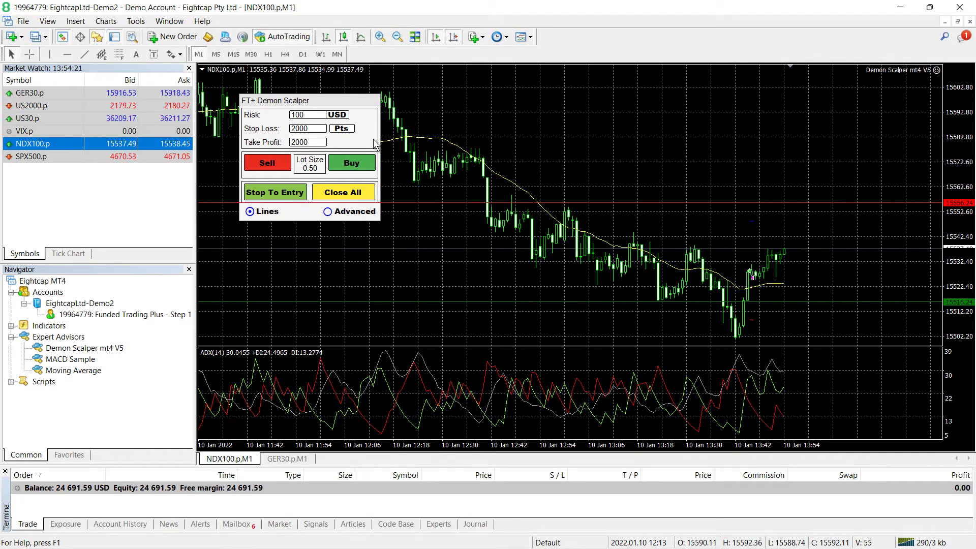
Arm a 0.50-lot NDX100 sell on the panel, previewing its stop-loss and take-profit lines
click(261, 162)
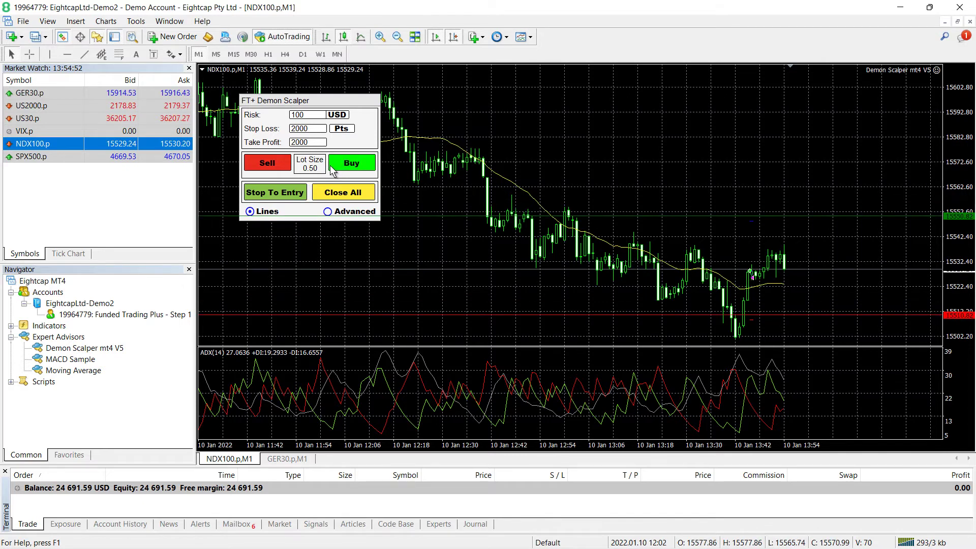
Place the 0.50-lot NDX100 sell order, then close all open trades
click(268, 167)
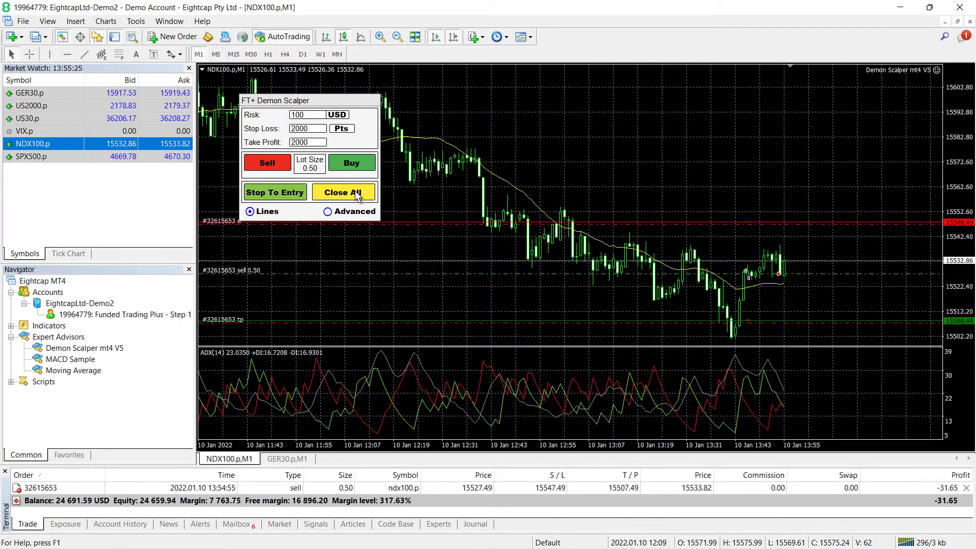
click(357, 196)
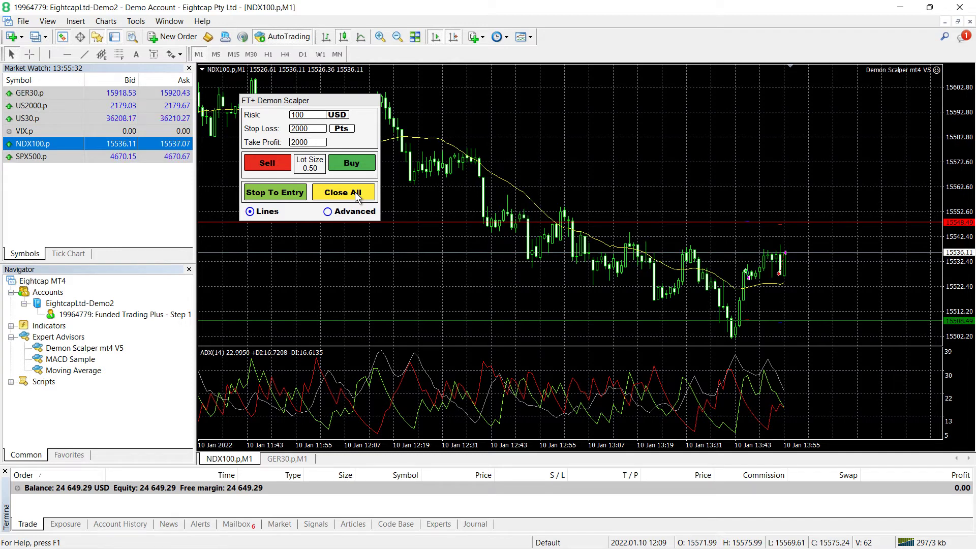
Switch the panel to Advanced three-trade mode and preview a new order's stop levels
click(329, 213)
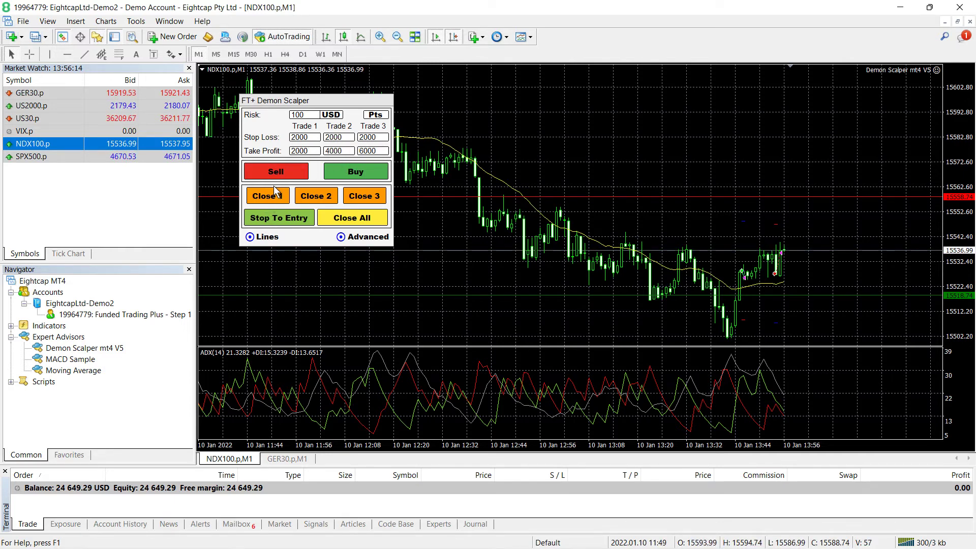
click(280, 171)
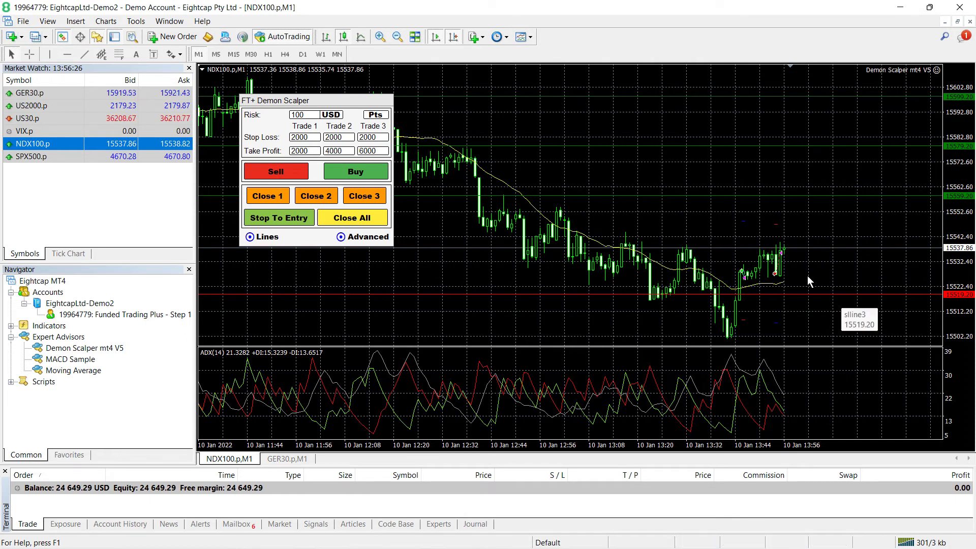
Open three 0.17-lot NDX100 buy trades with staggered take-profit targets
click(364, 173)
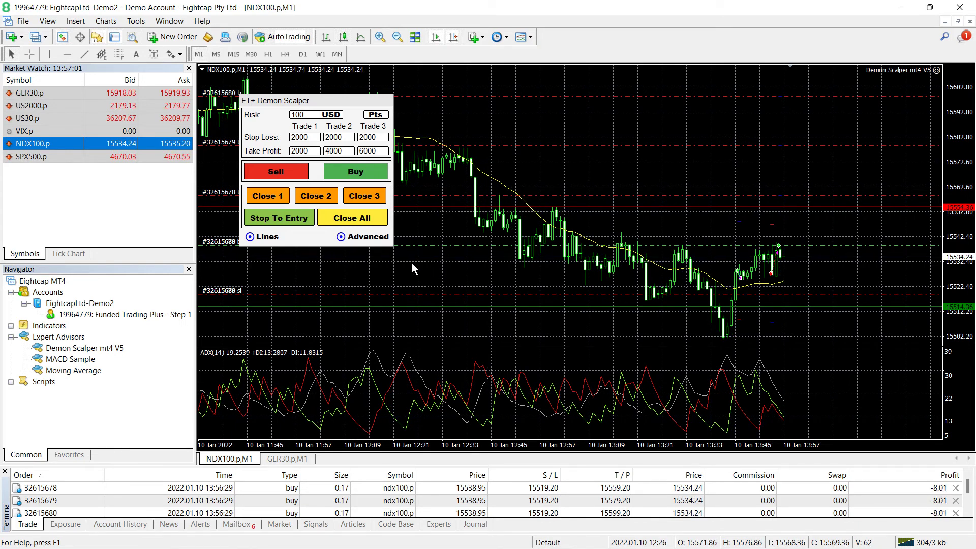
click(364, 196)
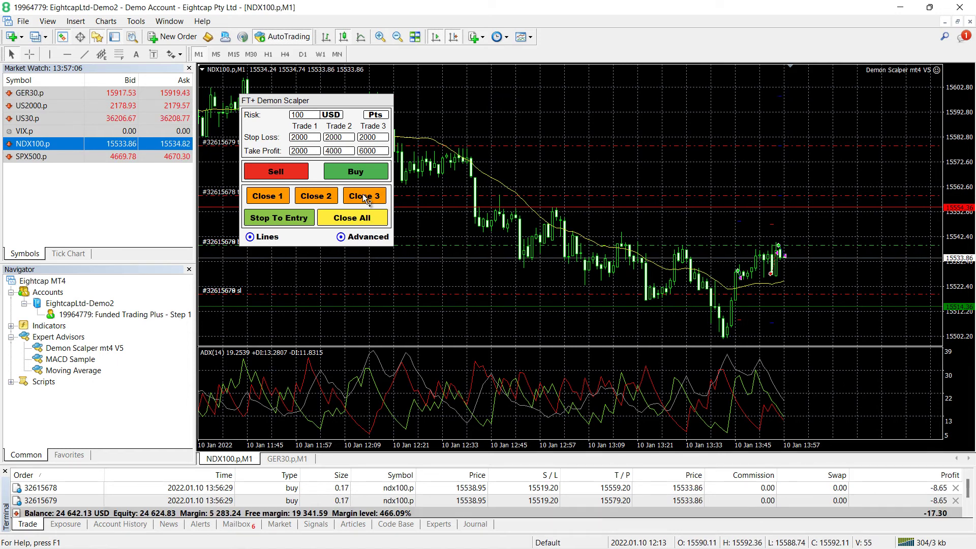